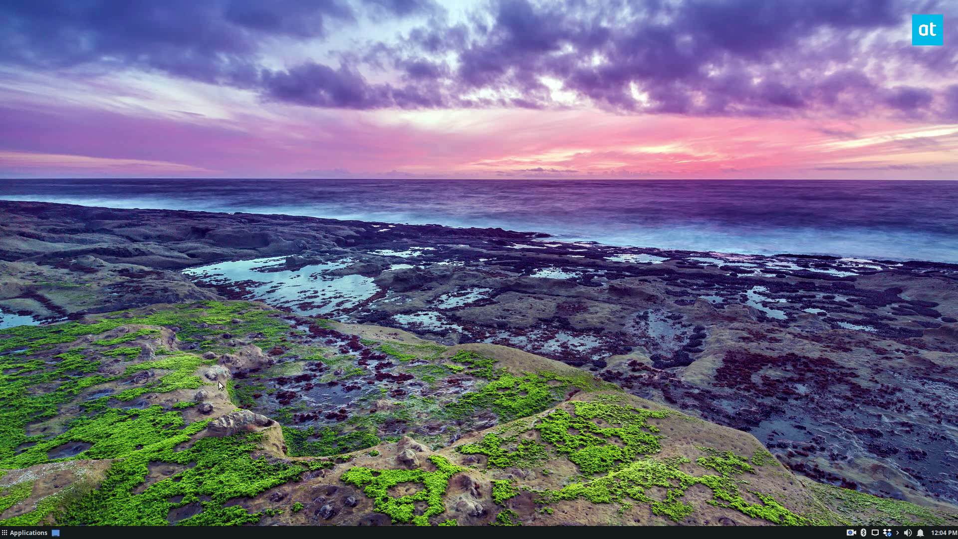
# Launch Terminator from the Applications menu and move its window to the screen centre
pyautogui.click(29, 533)
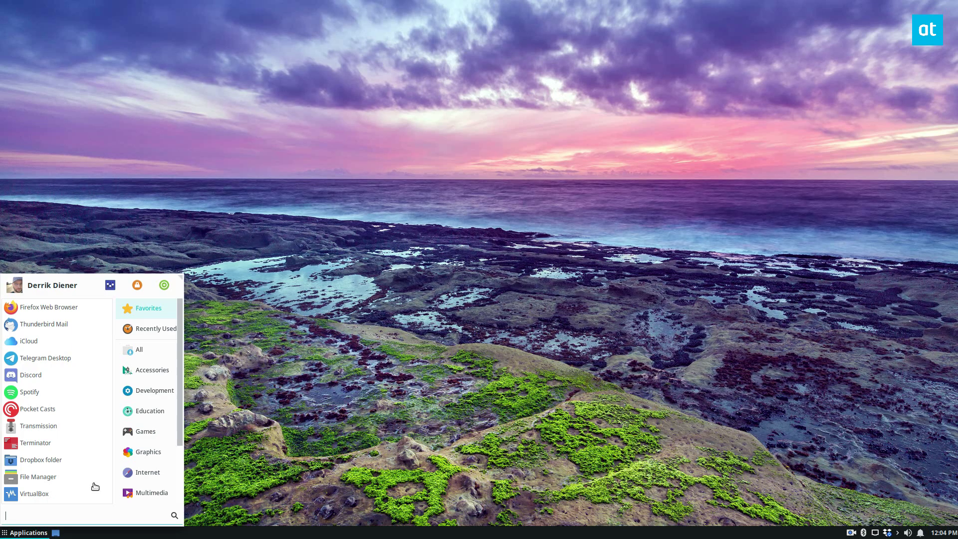
pyautogui.click(33, 443)
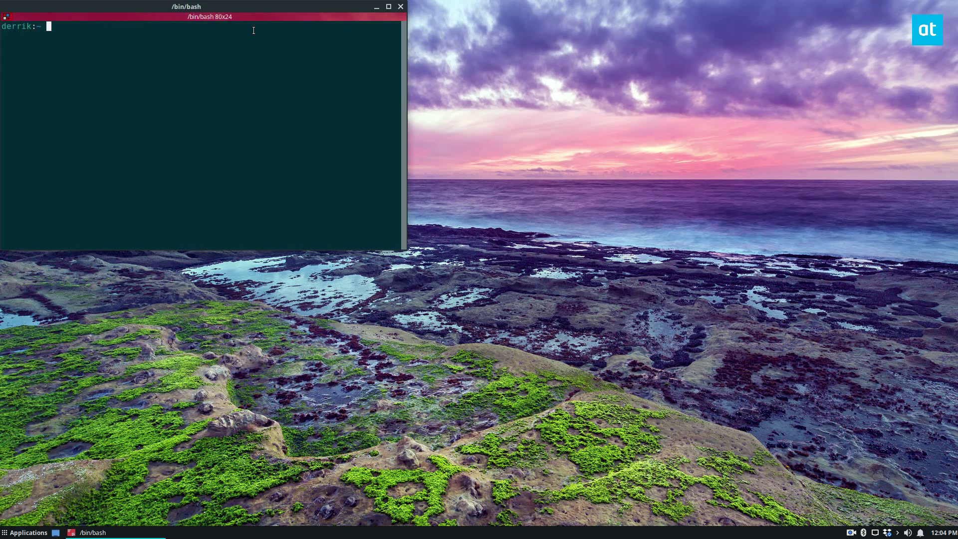
pyautogui.hotkey('ctrl', 'shift', 'i')
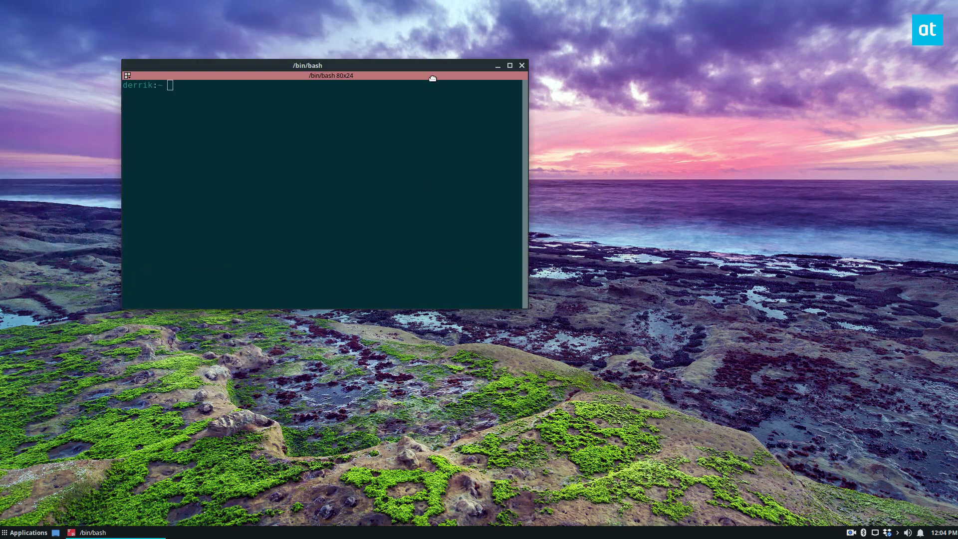
pyautogui.moveTo(307, 8); pyautogui.dragTo(566, 98)
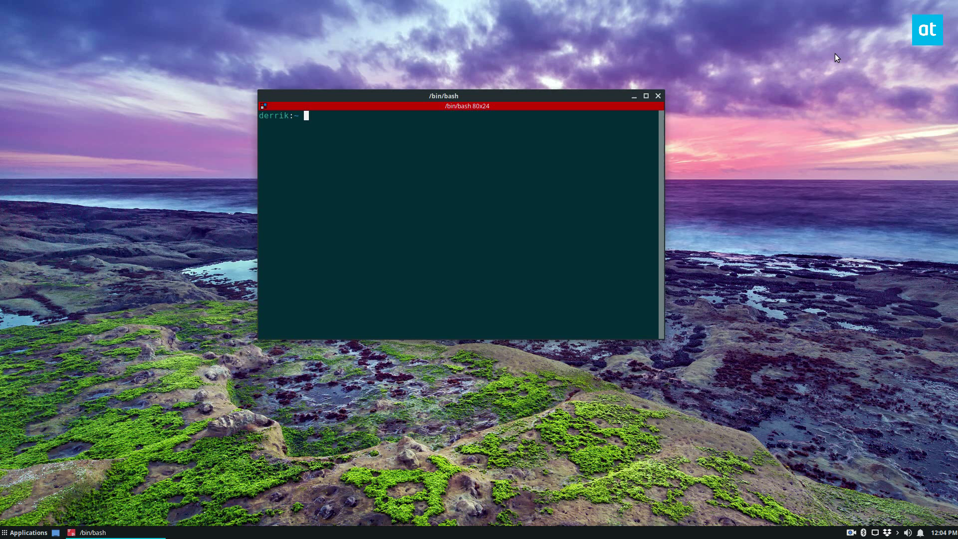
pyautogui.write('sudo snap ')
pyautogui.write('install app-out')
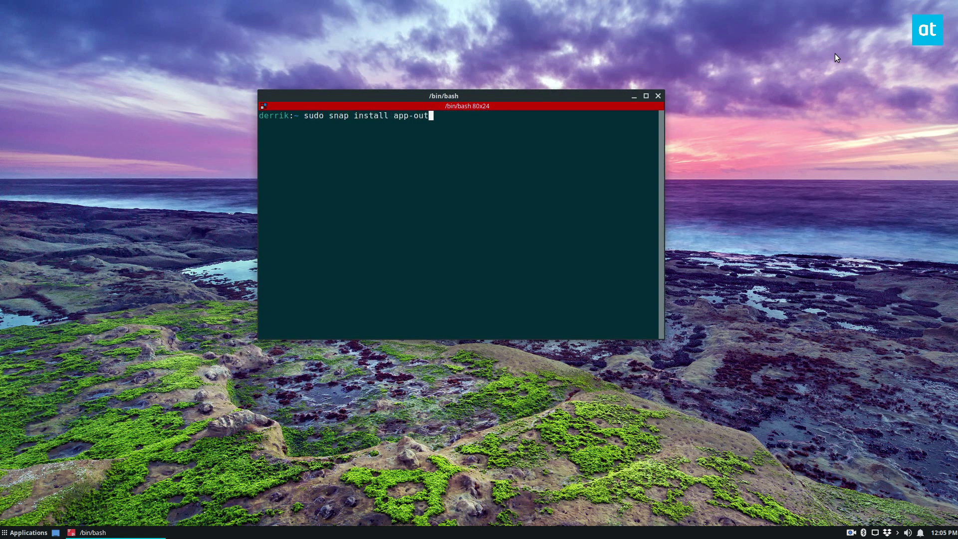
pyautogui.write('let')
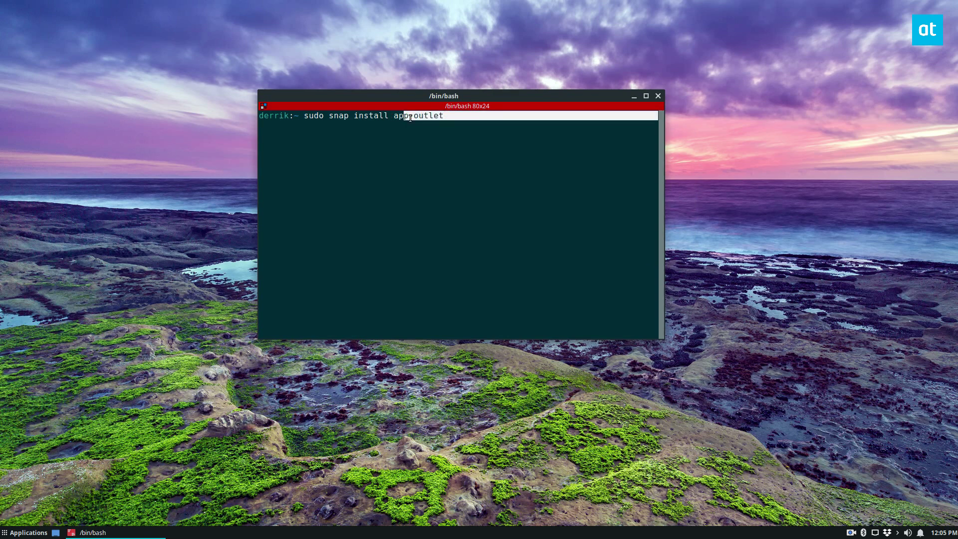
# Run 'sudo snap install app-outlet' and authorise it with the password
pyautogui.press('Return')
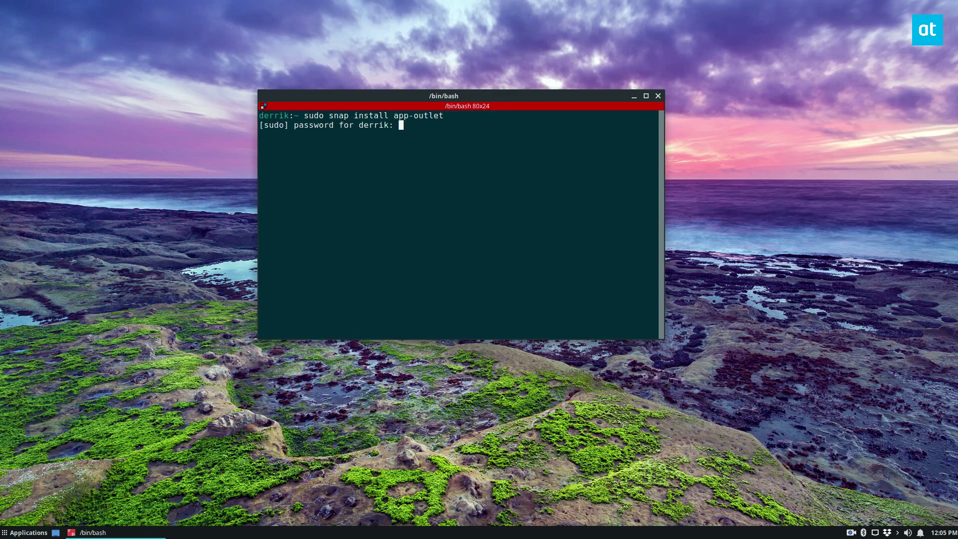
pyautogui.press('Return')
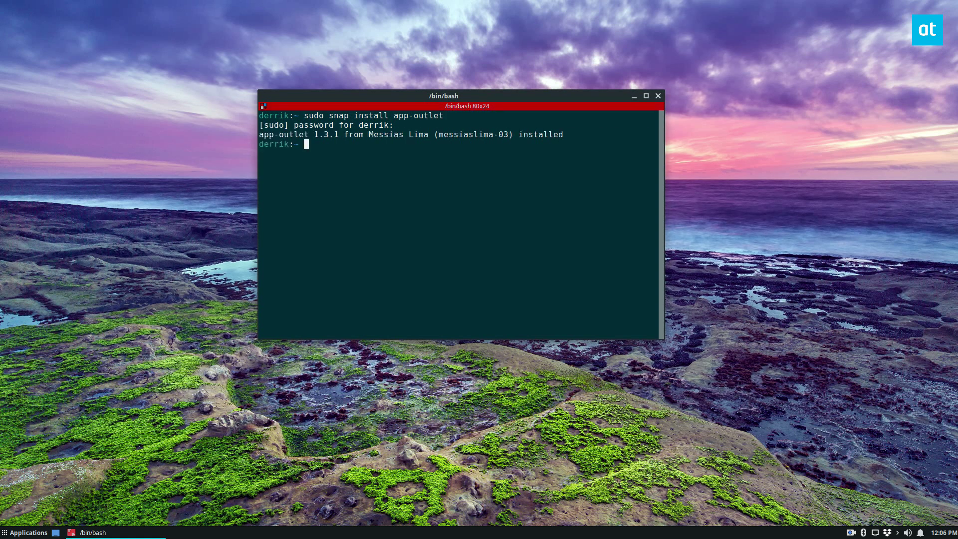
# Launch App Outlet from the Whisker menu, minimize the terminal, and maximize App Outlet
pyautogui.press('super')
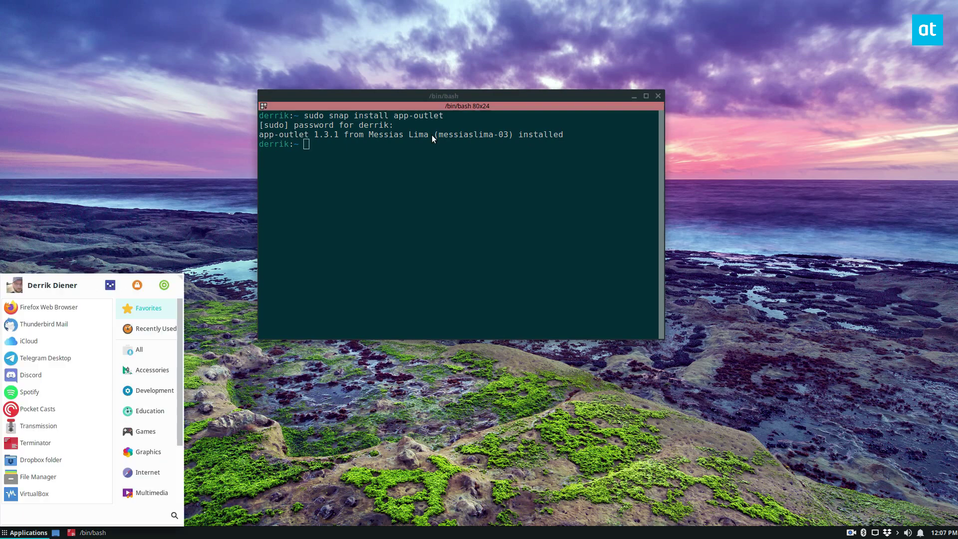
pyautogui.write('app')
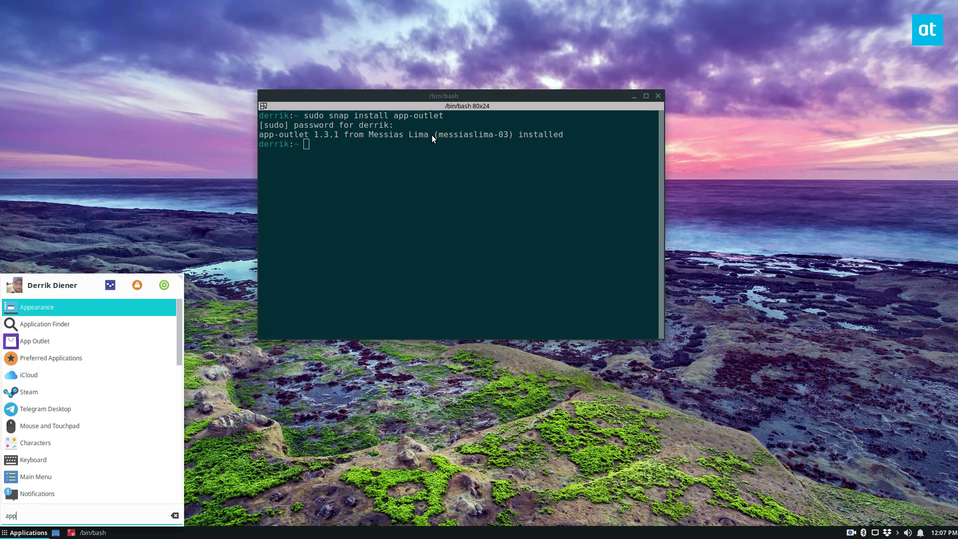
pyautogui.click(29, 341)
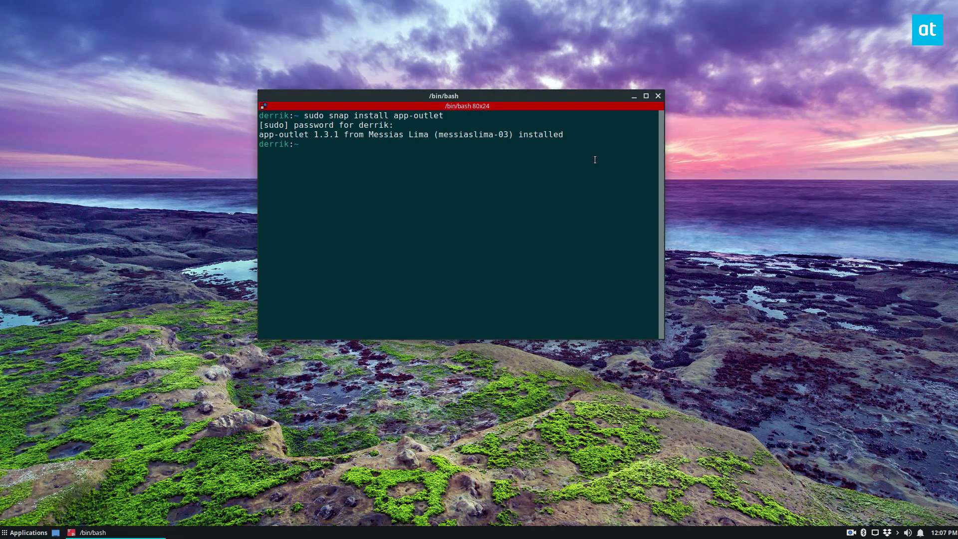
pyautogui.click(633, 98)
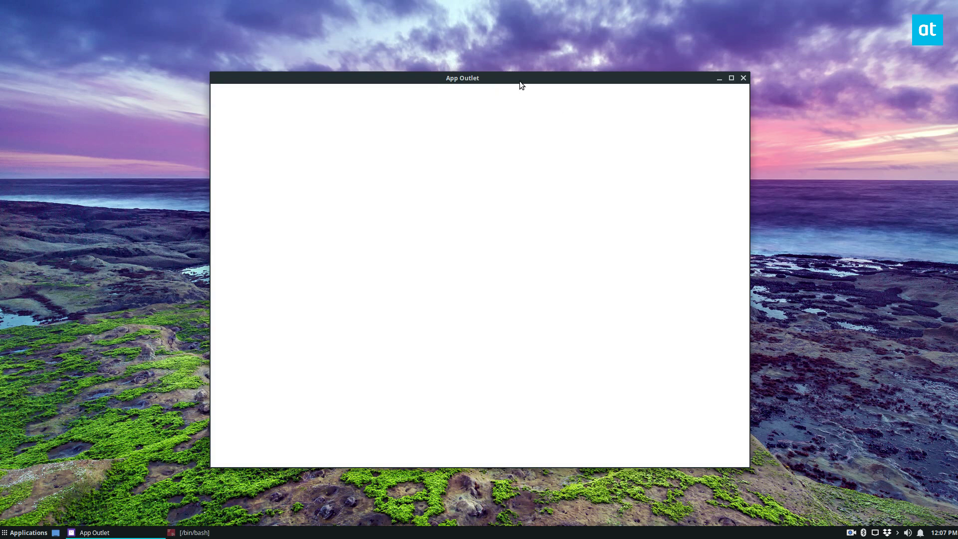
pyautogui.moveTo(519, 81); pyautogui.dragTo(483, 54)
pyautogui.doubleClick(624, 54)
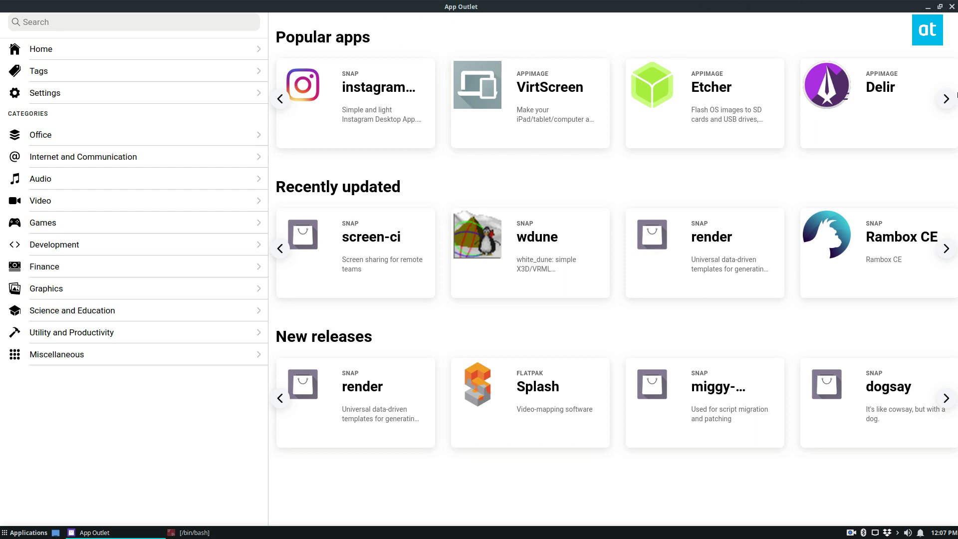
# Advance the Popular apps carousel twice and open the Delir AppImage details page
pyautogui.click(948, 100)
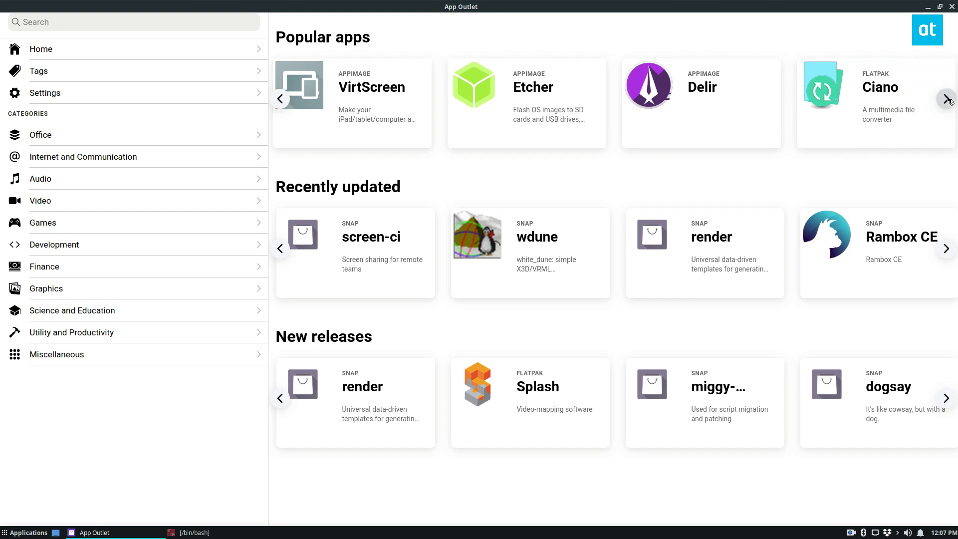
pyautogui.click(948, 100)
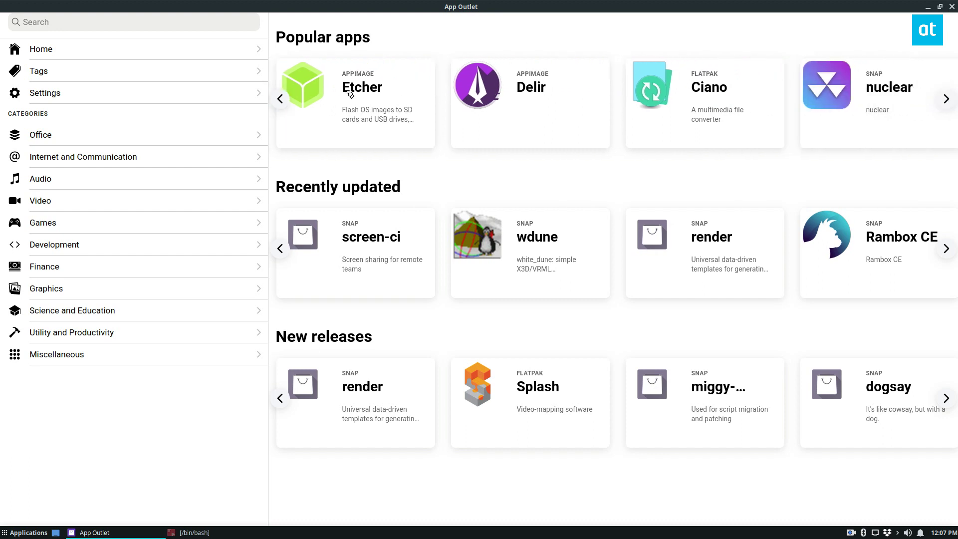
pyautogui.click(536, 102)
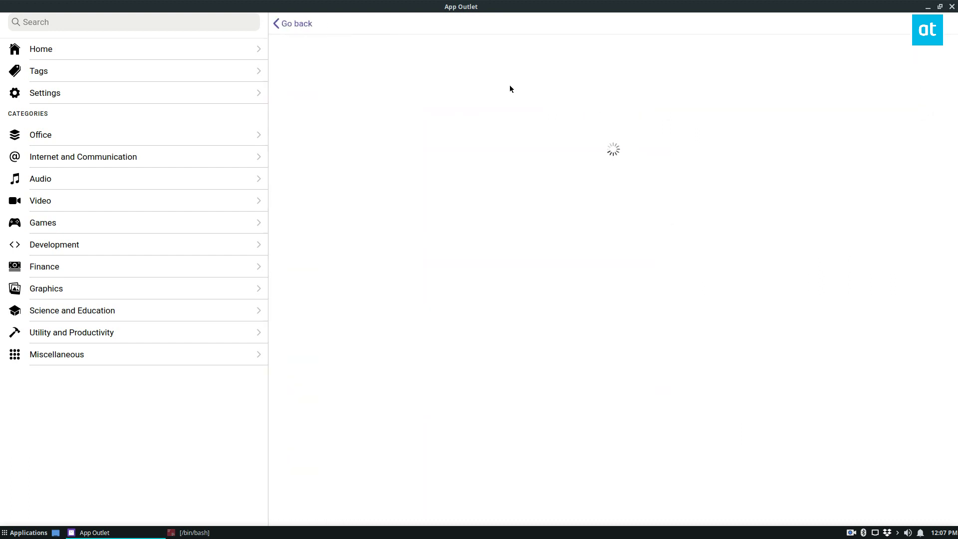
pyautogui.scroll(-1, 440, 231)
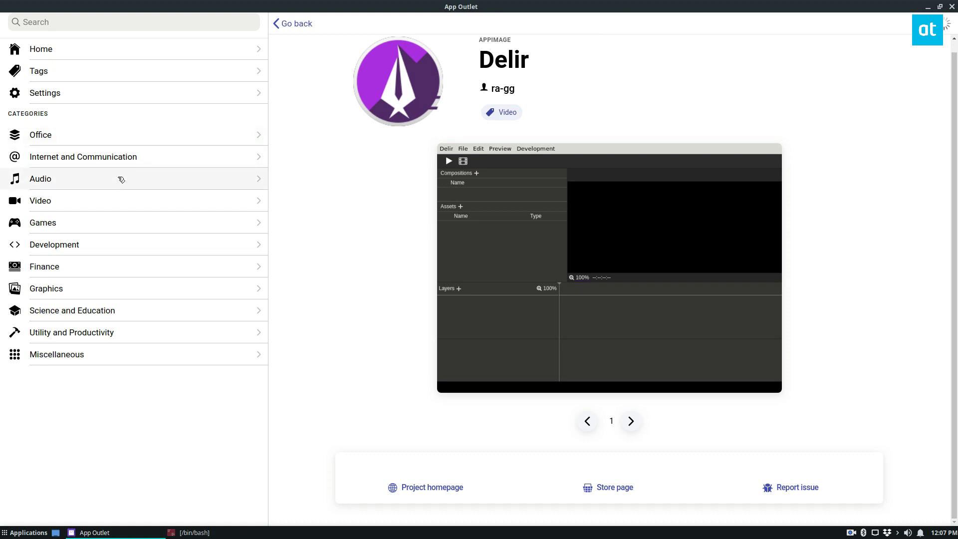
pyautogui.click(124, 179)
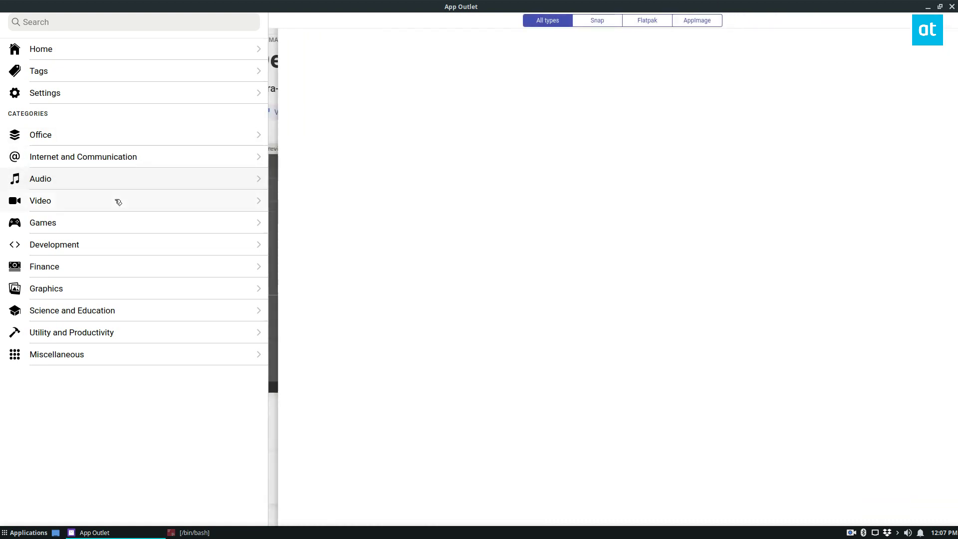
pyautogui.click(575, 21)
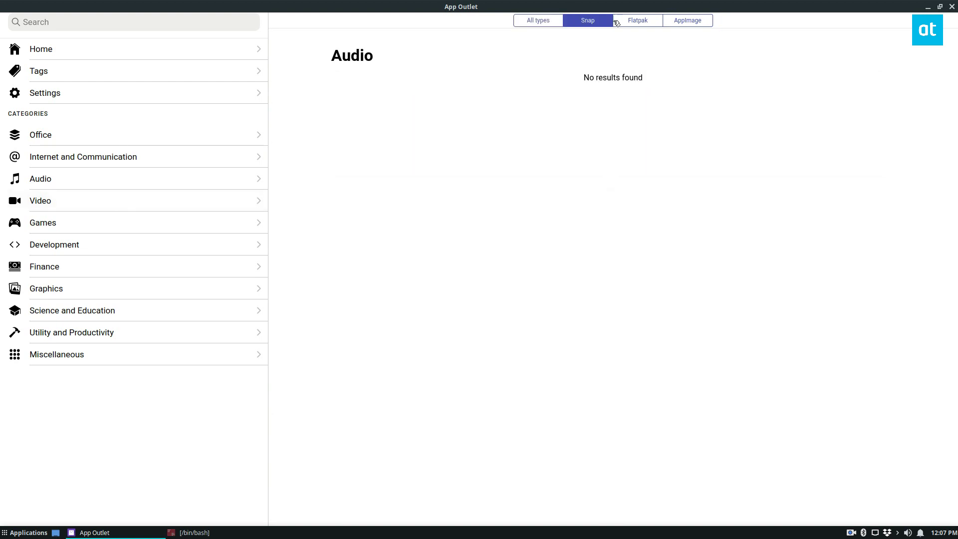
pyautogui.click(541, 20)
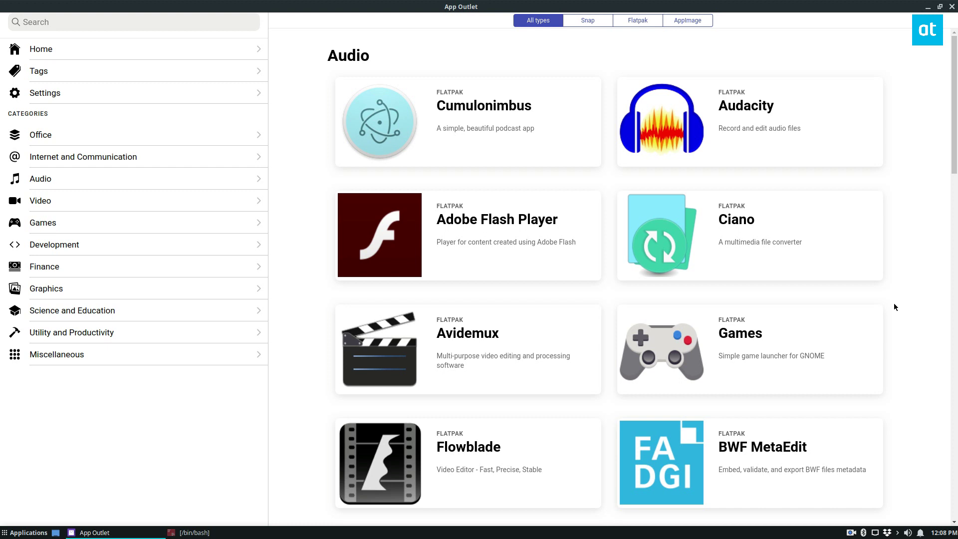
pyautogui.scroll(-1, 871, 255)
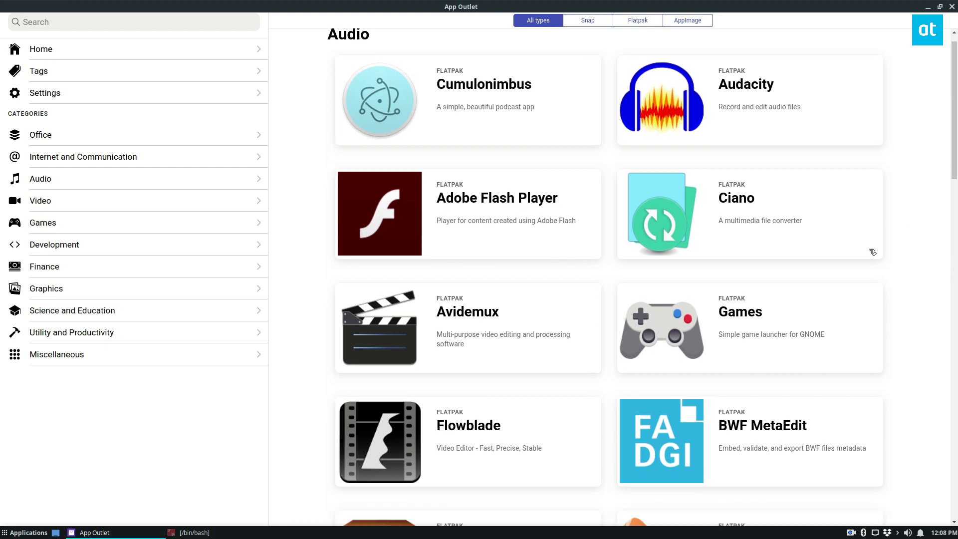
pyautogui.scroll(-1, 868, 255)
pyautogui.scroll(-2, 865, 258)
pyautogui.scroll(-1, 858, 259)
pyautogui.scroll(-2, 854, 264)
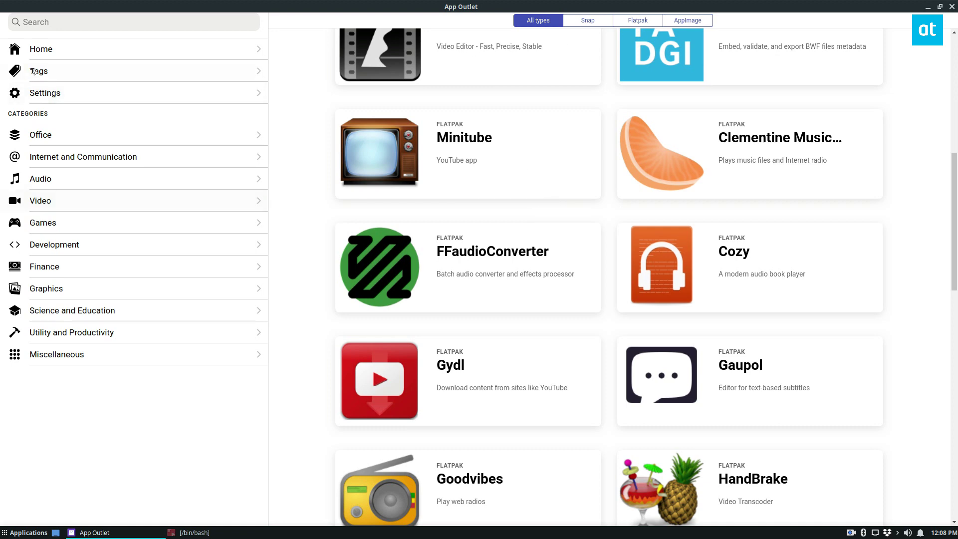
pyautogui.click(54, 49)
pyautogui.click(547, 126)
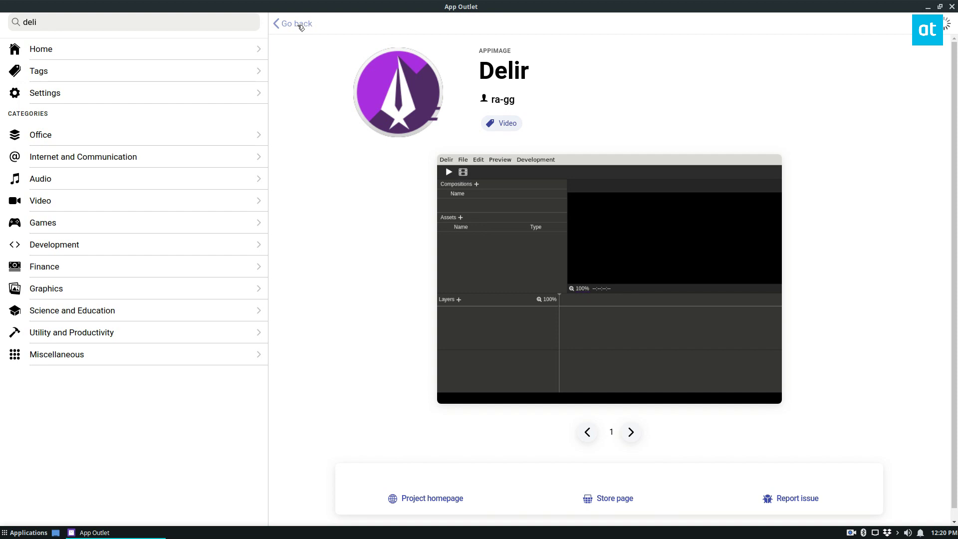
# Go back from the app page and clear the 'deli' search term
pyautogui.click(302, 24)
pyautogui.click(68, 87)
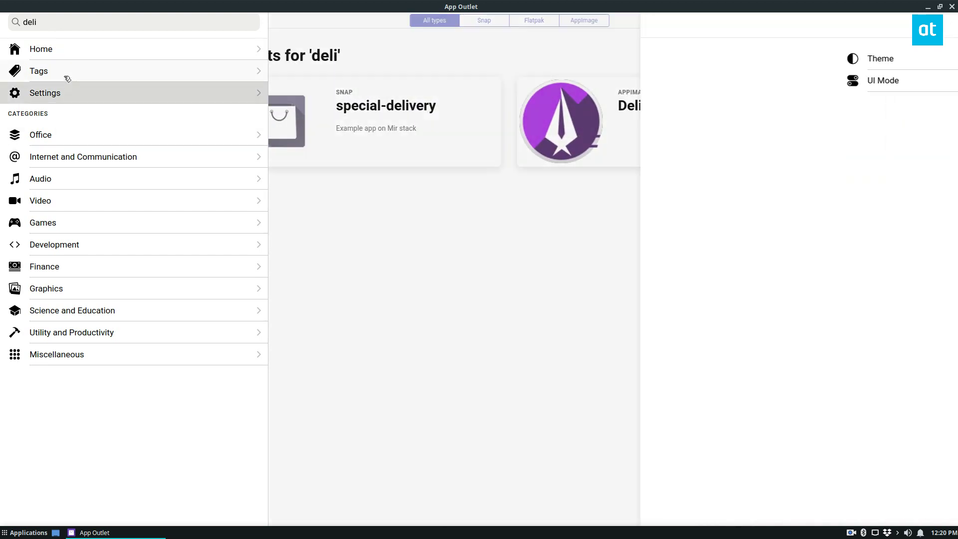
pyautogui.doubleClick(67, 23)
pyautogui.press('BackSpace')
# Browse the Audio, Games and Graphics categories, then open the Avvie 1.4 page
pyautogui.click(72, 180)
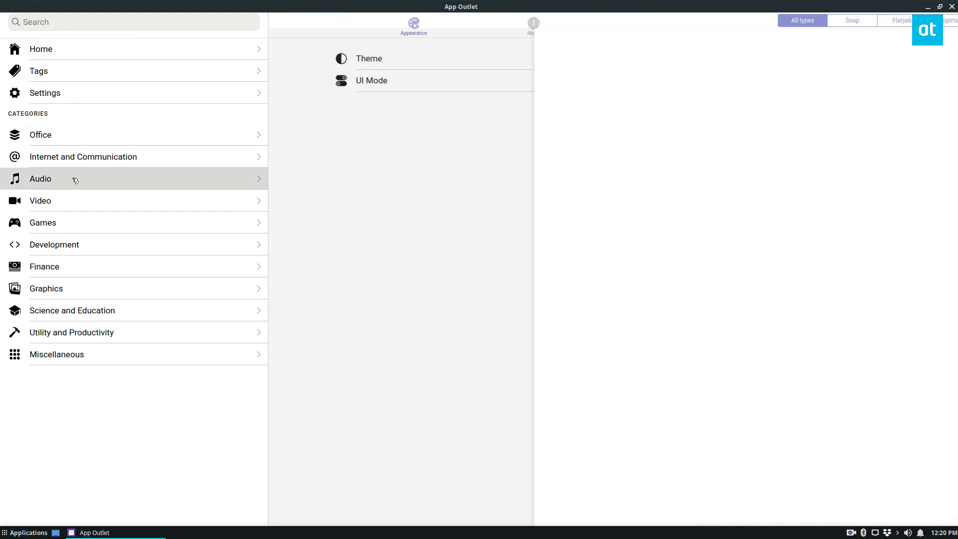
pyautogui.click(67, 217)
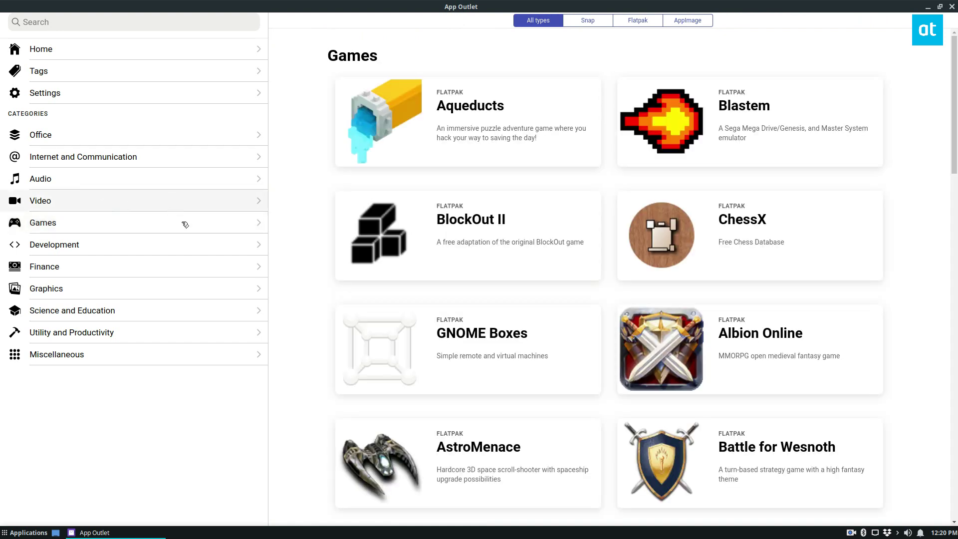
pyautogui.click(91, 287)
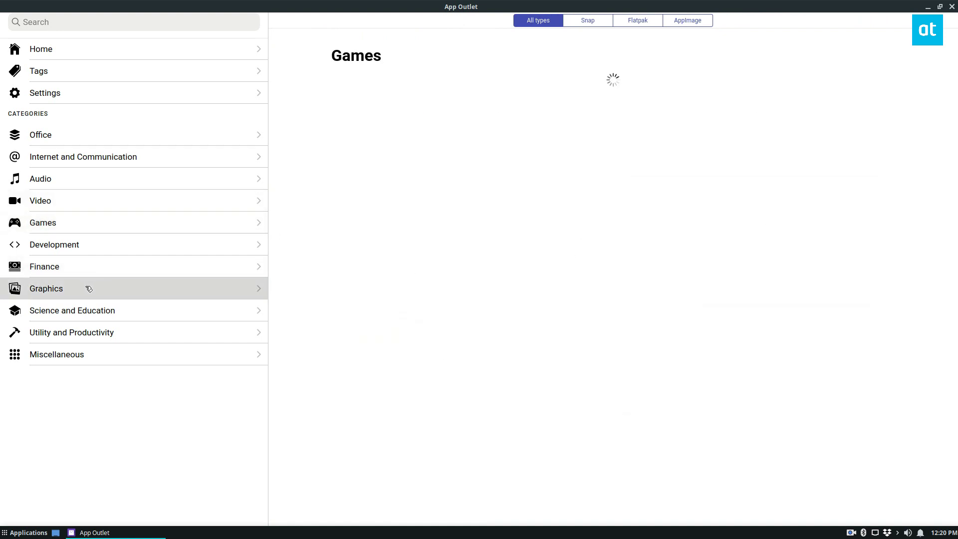
pyautogui.click(458, 235)
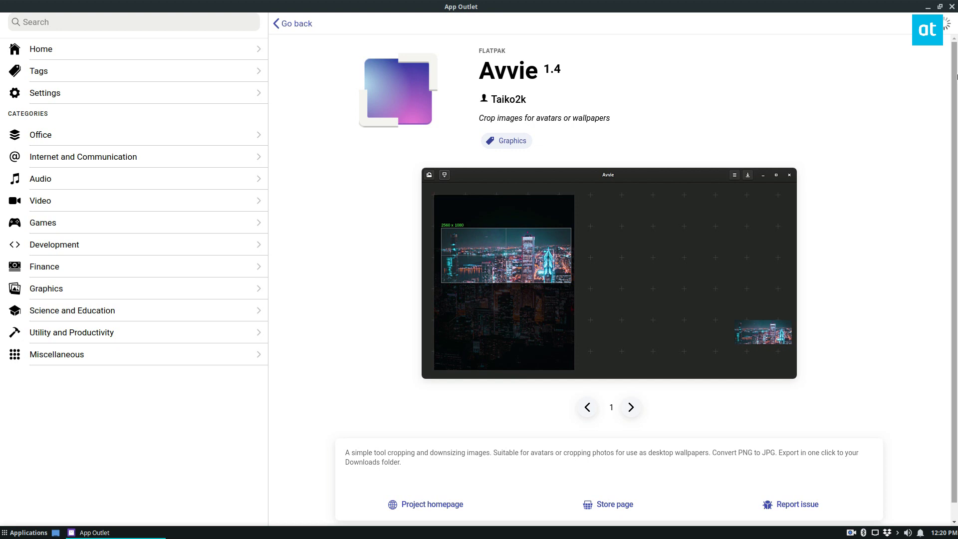
# Launch Avvie by searching 'av' in the Applications menu, move its window, then close it
pyautogui.click(23, 532)
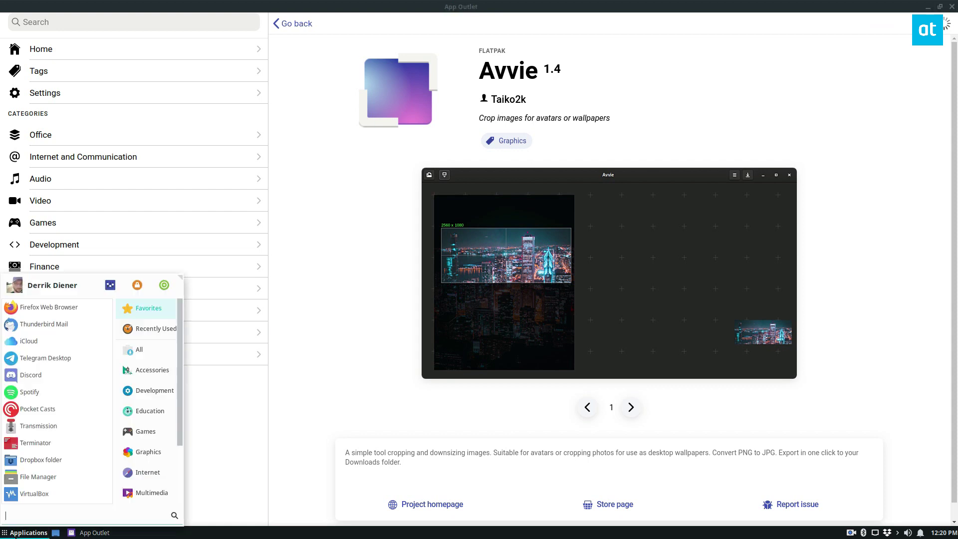
pyautogui.write('av')
pyautogui.press('BackSpace')
pyautogui.press('BackSpace')
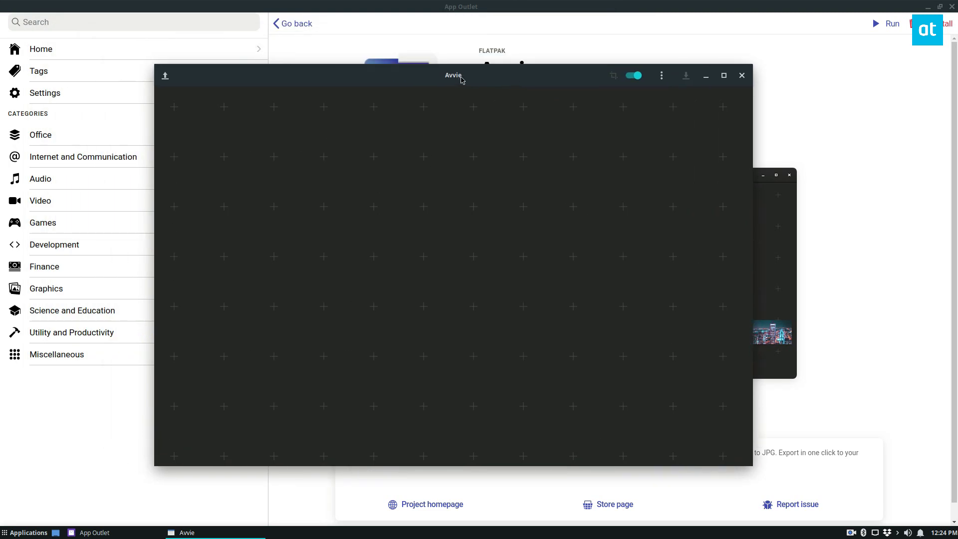
pyautogui.moveTo(461, 79); pyautogui.dragTo(496, 84)
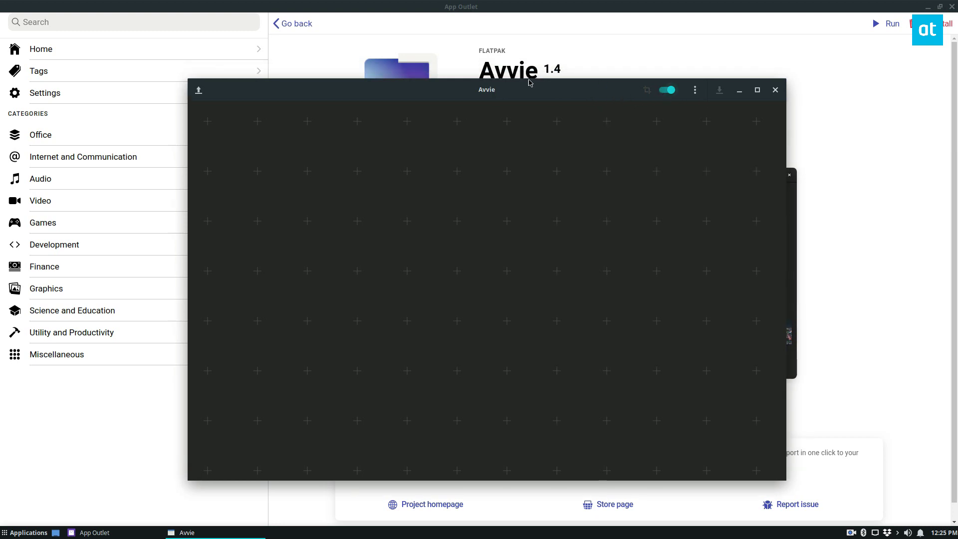
pyautogui.click(778, 79)
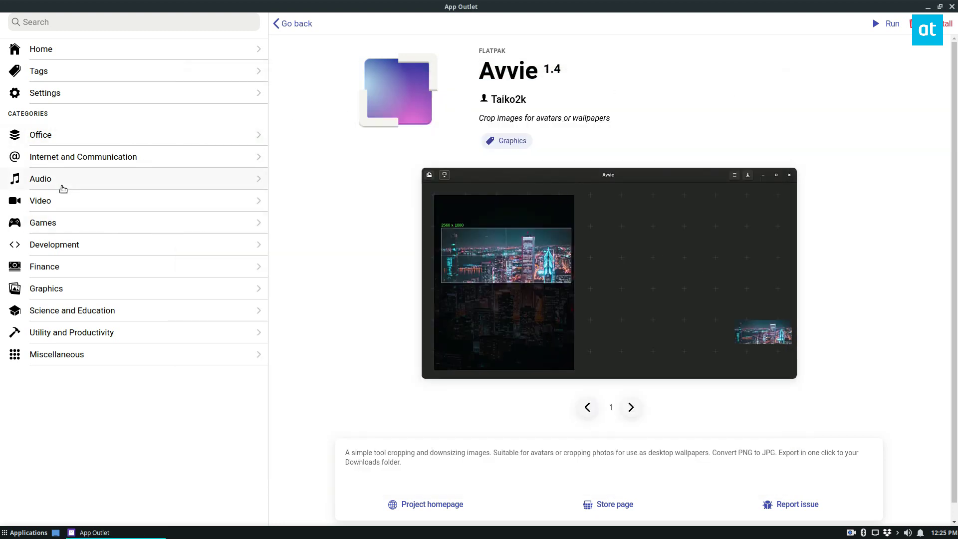
# View Girens for Plex from the Video category, then switch to the Games listing
pyautogui.click(63, 201)
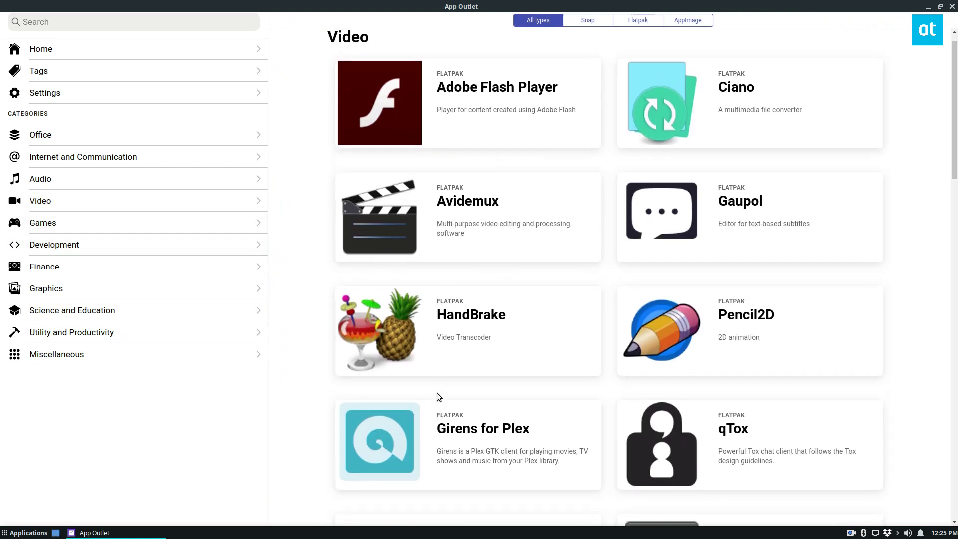
pyautogui.scroll(-1, 436, 393)
pyautogui.click(445, 425)
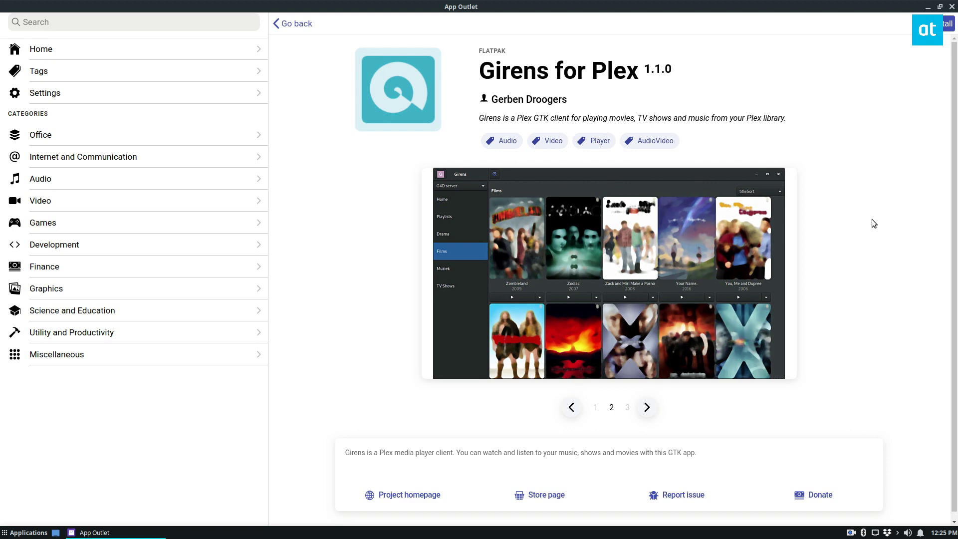
pyautogui.click(83, 229)
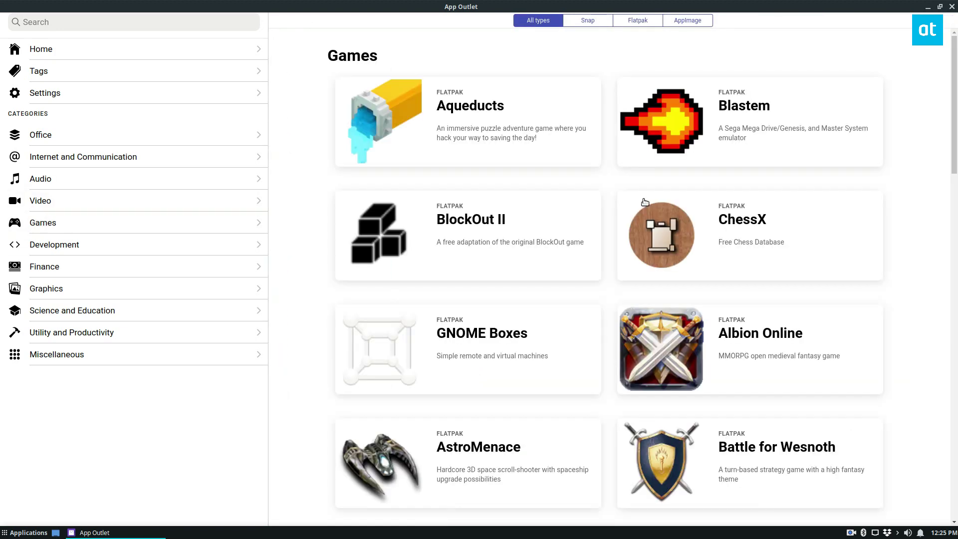